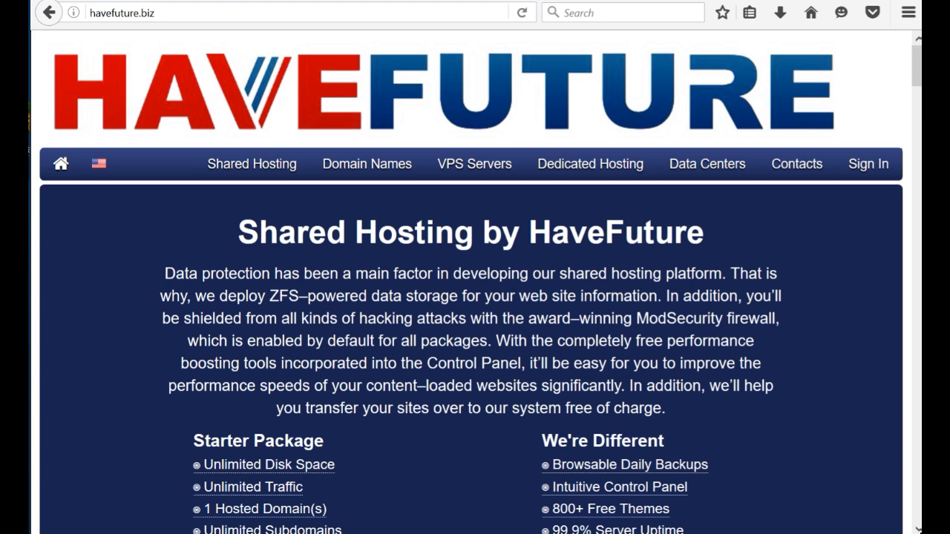
Sign in to the HaveFuture hosting account with the saved username and password
click(866, 168)
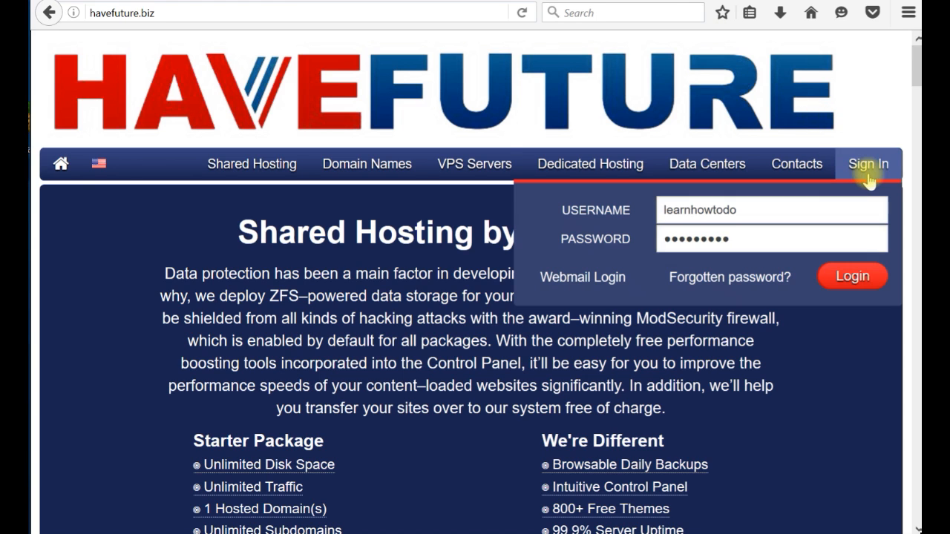
click(850, 280)
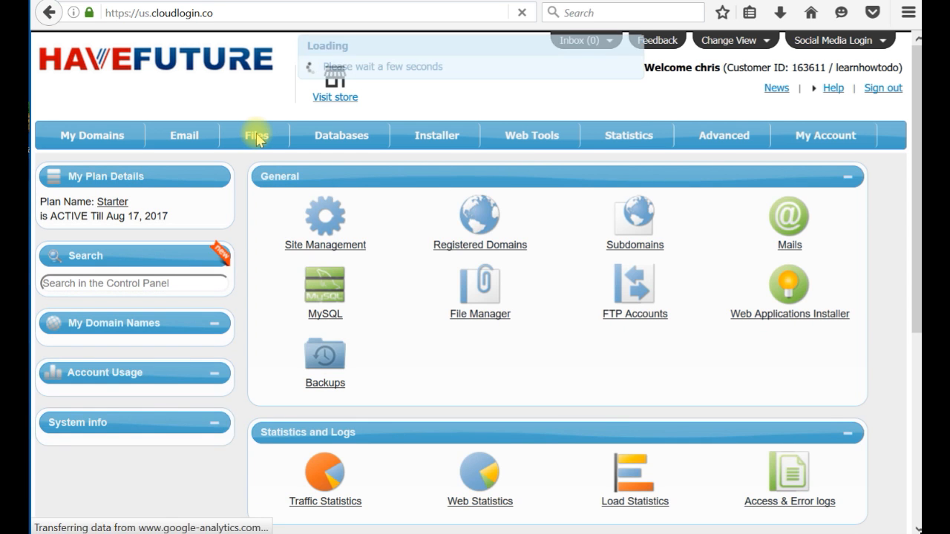
mouse_move(256, 141)
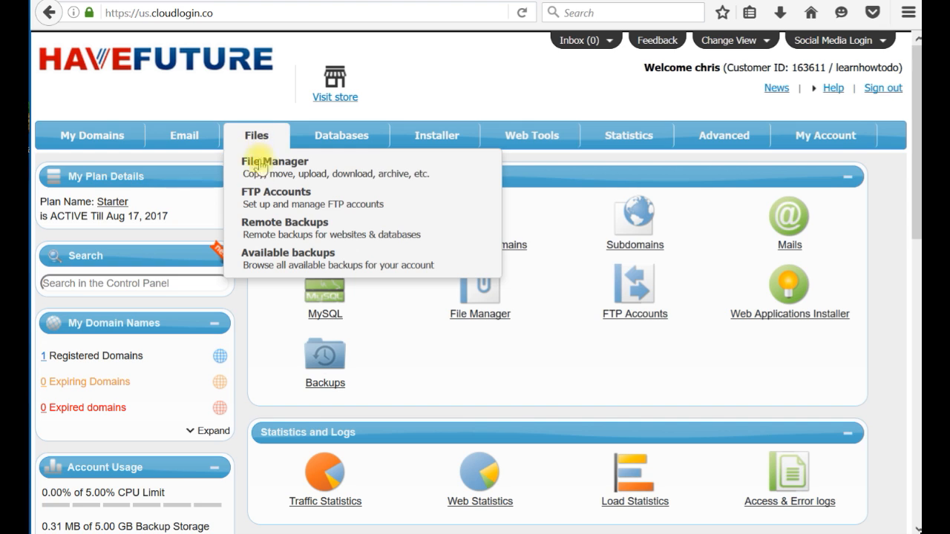
click(288, 202)
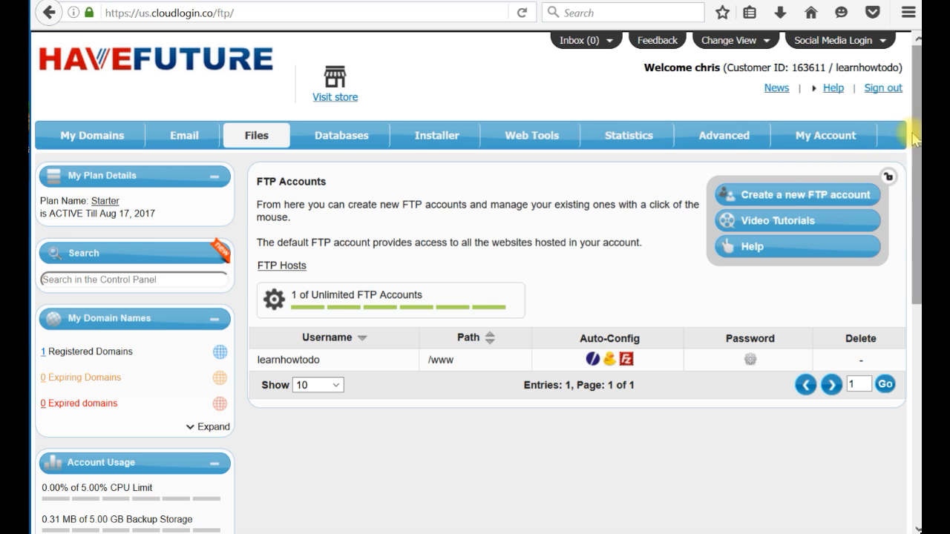
drag(915, 139, 910, 181)
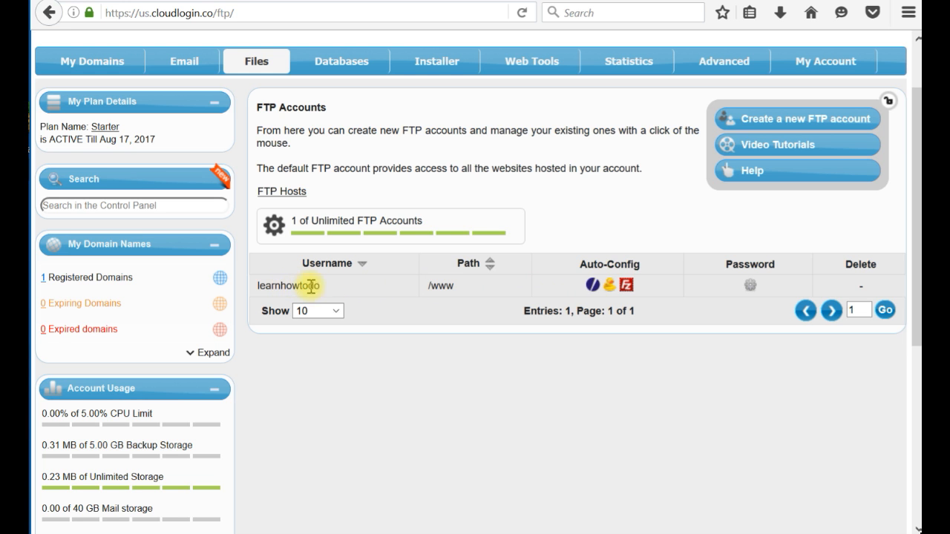
scroll(913, 267, up, 2)
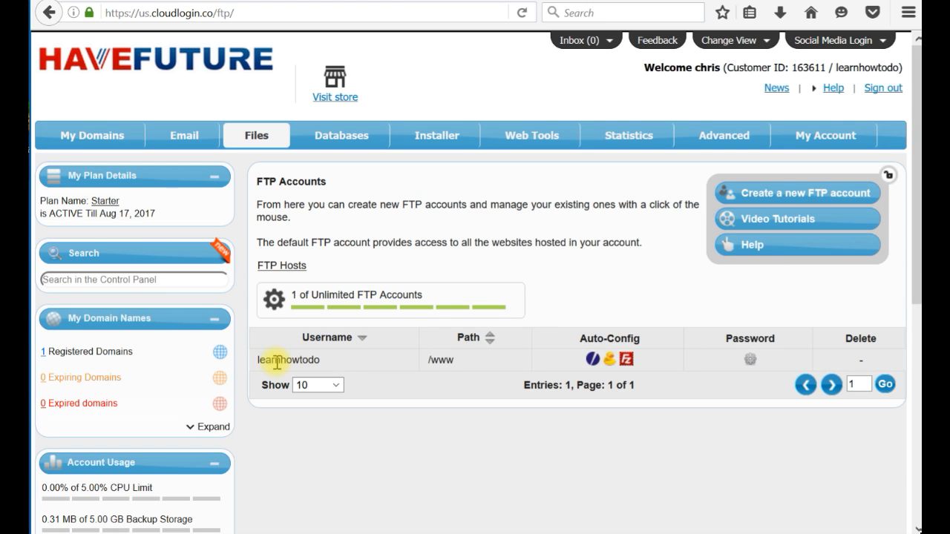
Start a new FTP account with username, domain learn-how-to-do.com and a password
click(793, 195)
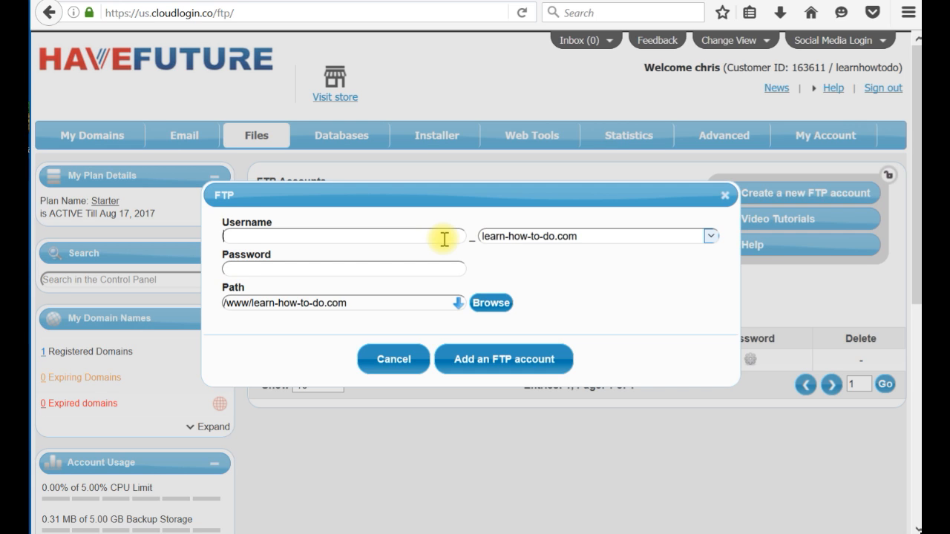
text(ewbdeveloper)
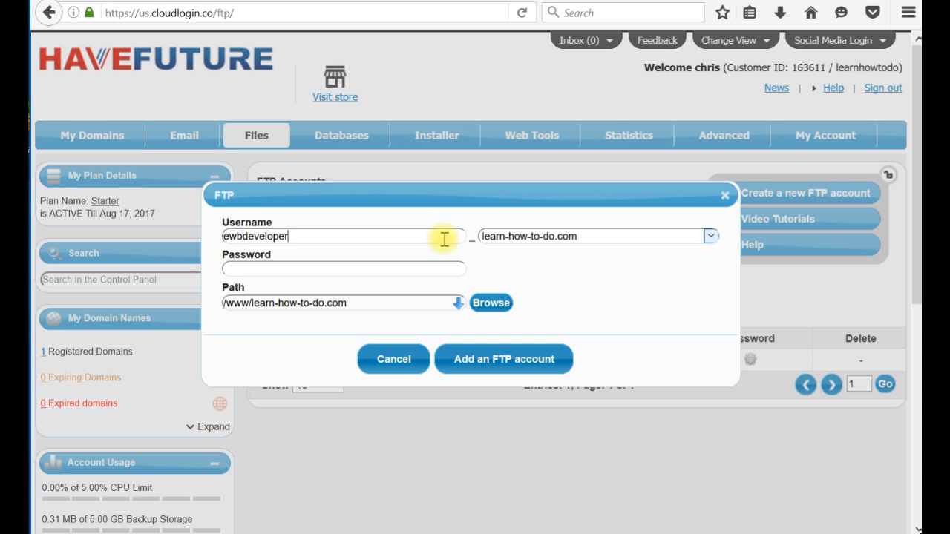
click(709, 237)
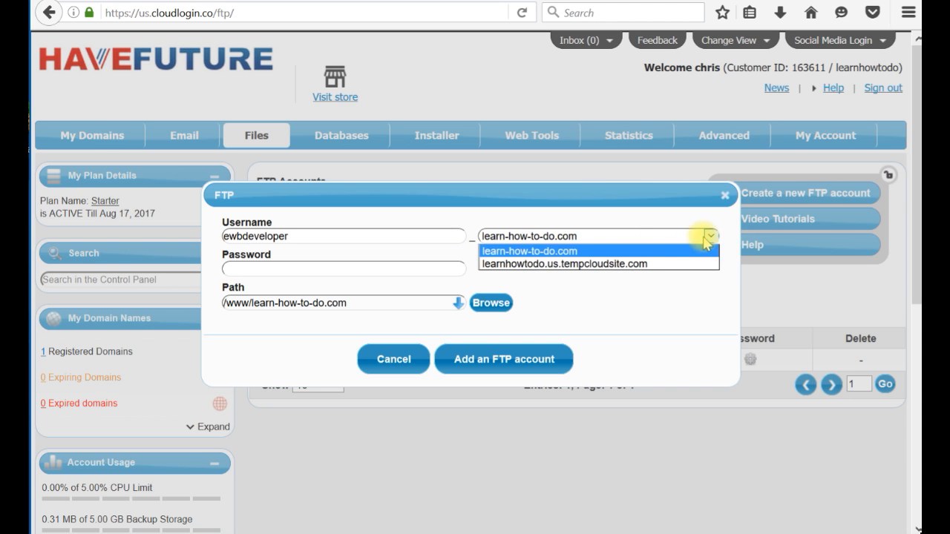
click(624, 251)
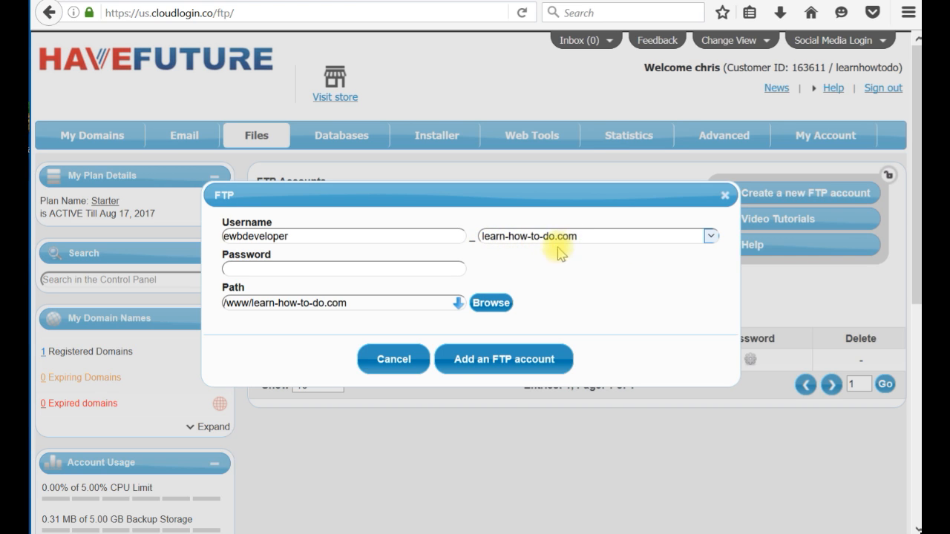
click(319, 272)
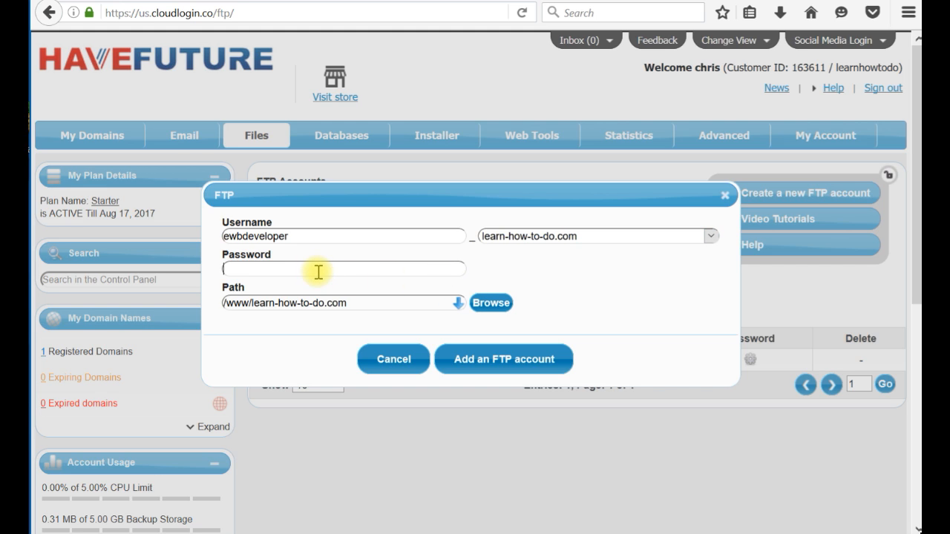
text(•••••••••)
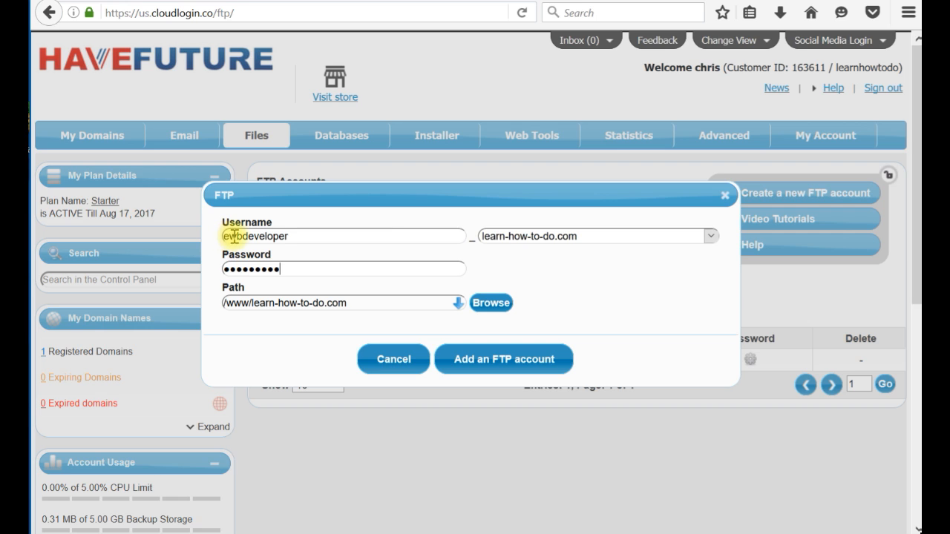
Correct the username typo to 'webdeveloper' and submit the new FTP account
drag(235, 236, 181, 237)
text(we)
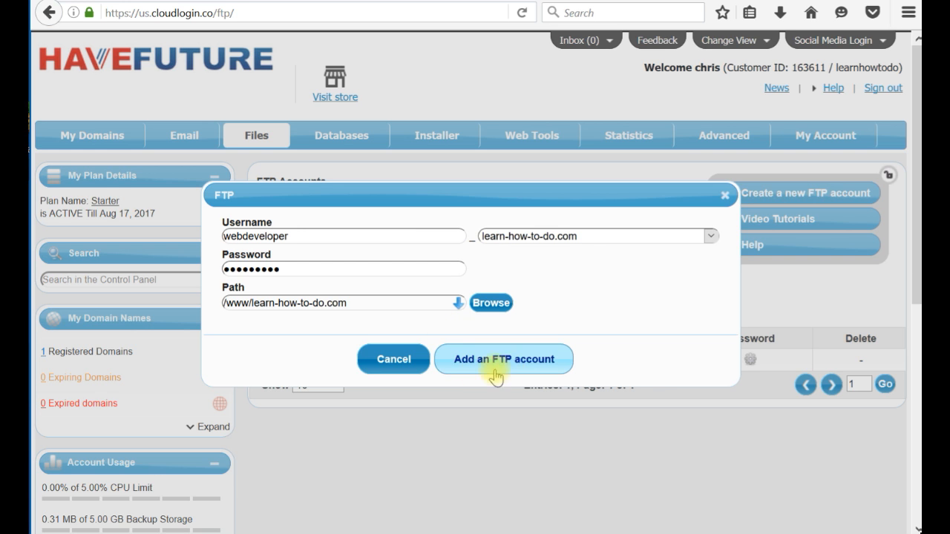
click(520, 365)
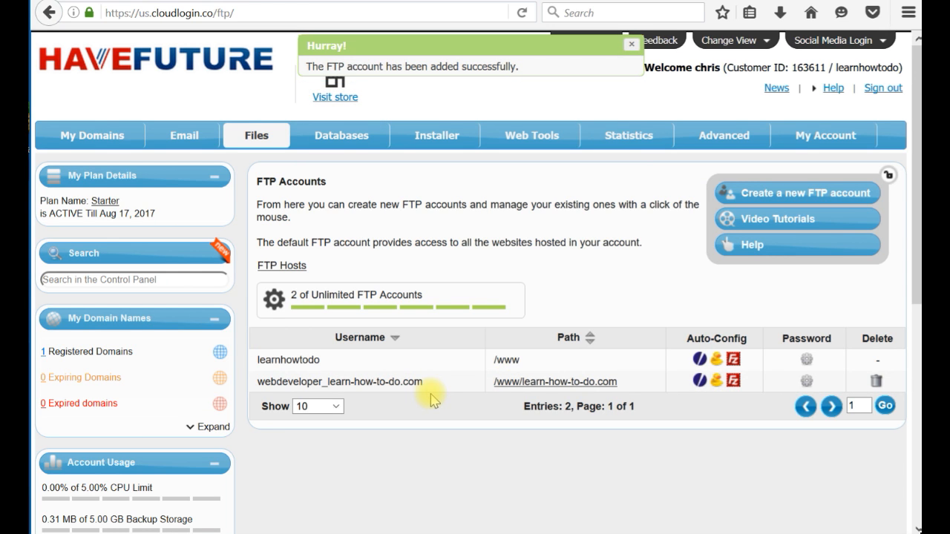
Check webdeveloper_learn-how-to-do.com is listed, decline the auto-config .reg download, and switch to FileZilla
mouse_move(305, 305)
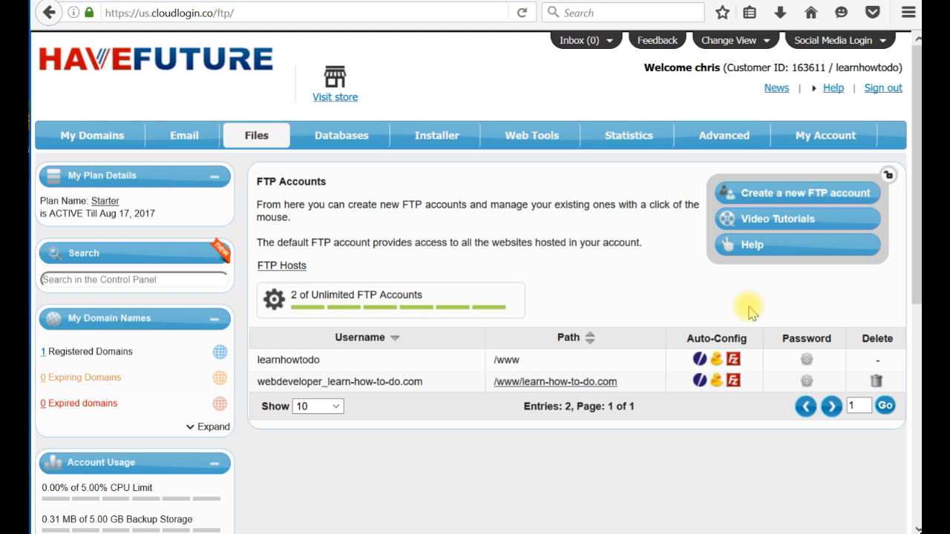
drag(918, 291, 916, 324)
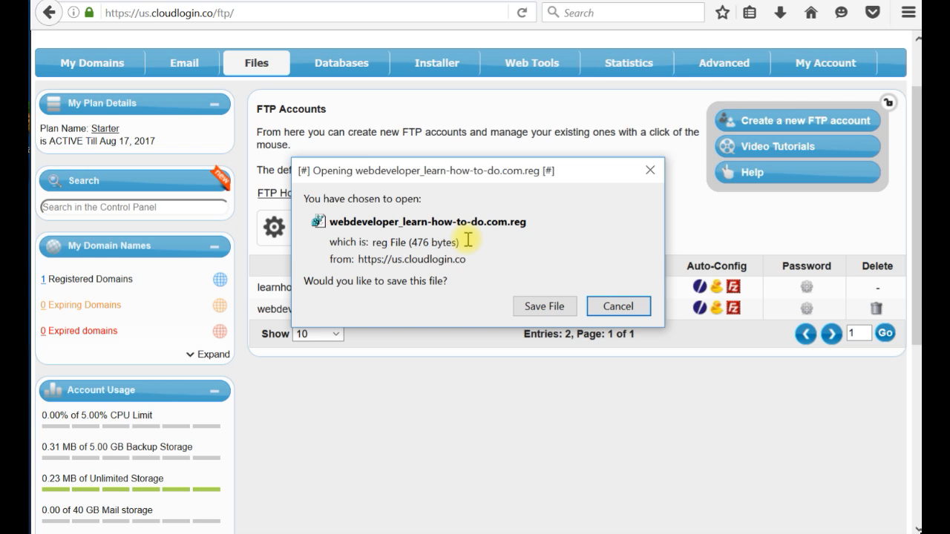
click(619, 307)
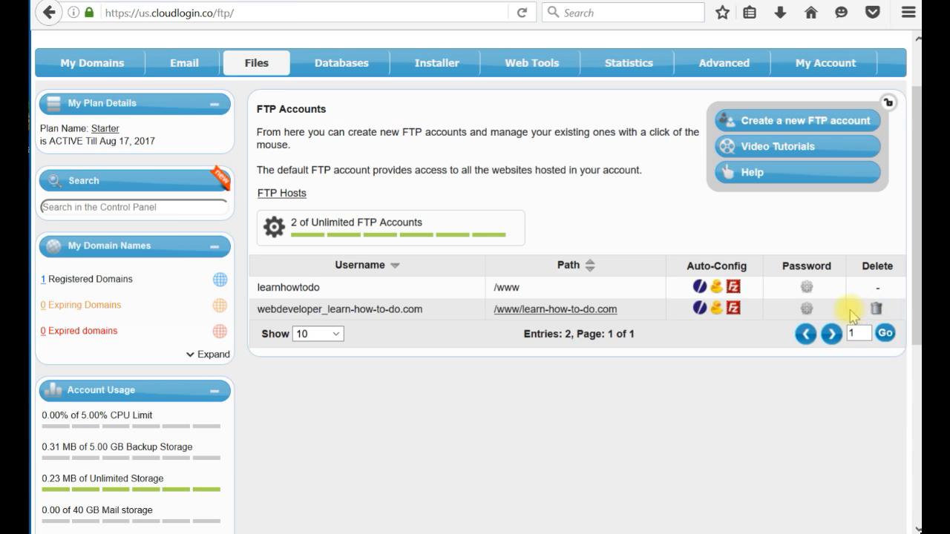
key(alt+Tab)
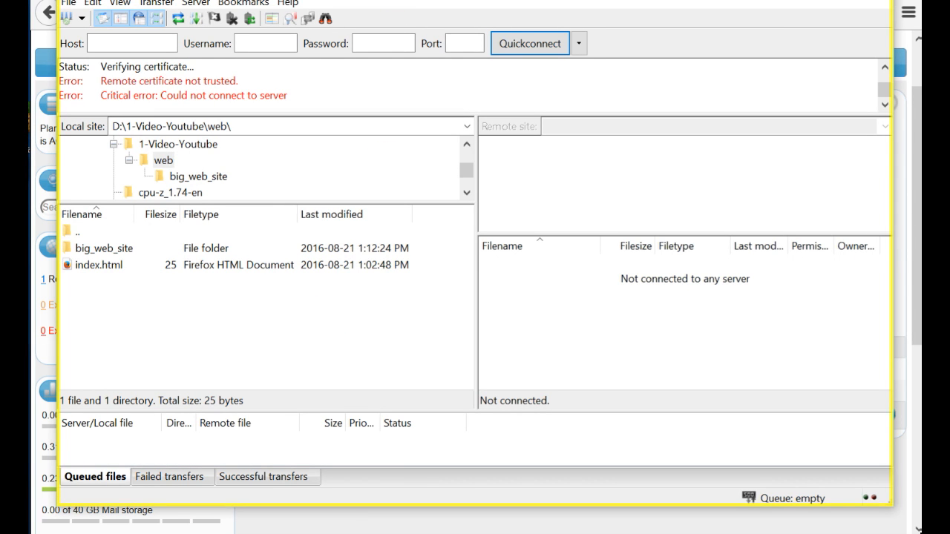
Add a new Site Manager entry named 'learn-how-to-do'
drag(405, 1, 392, 17)
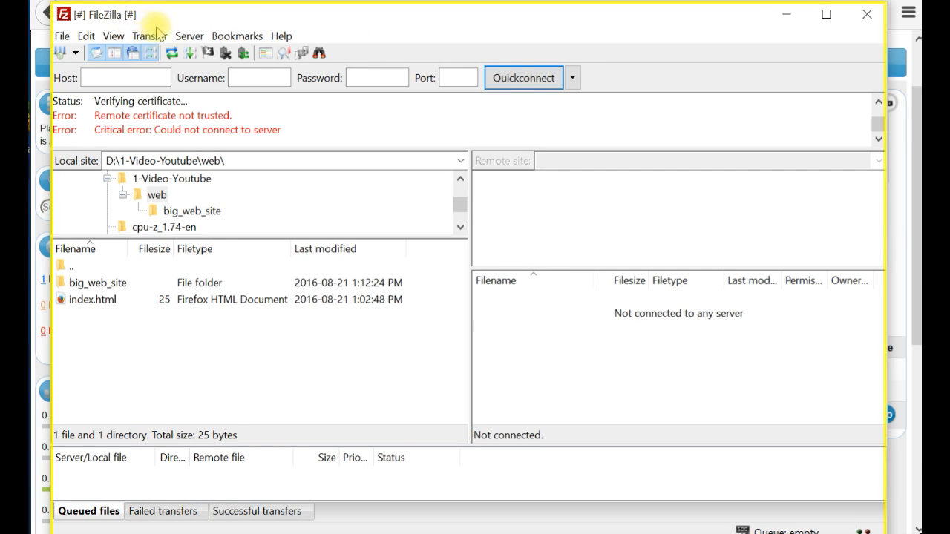
click(61, 54)
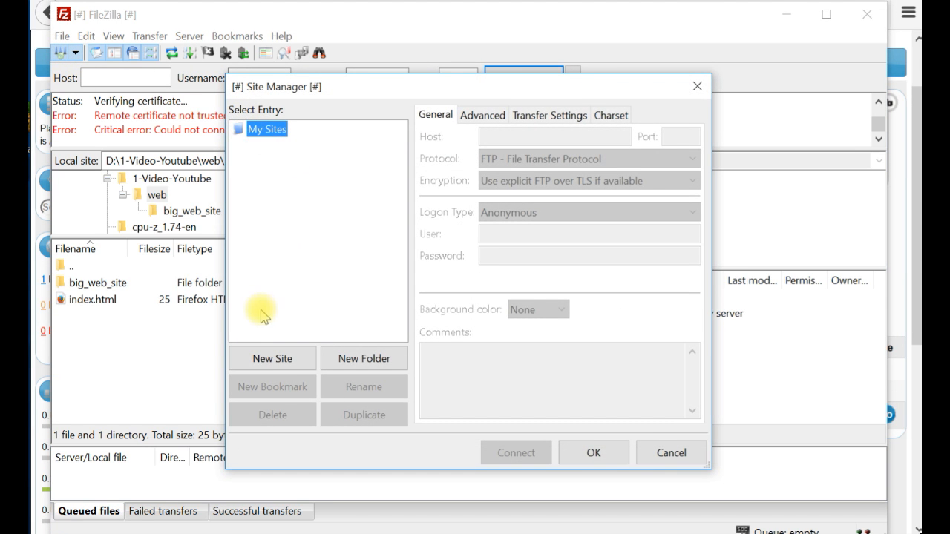
click(276, 360)
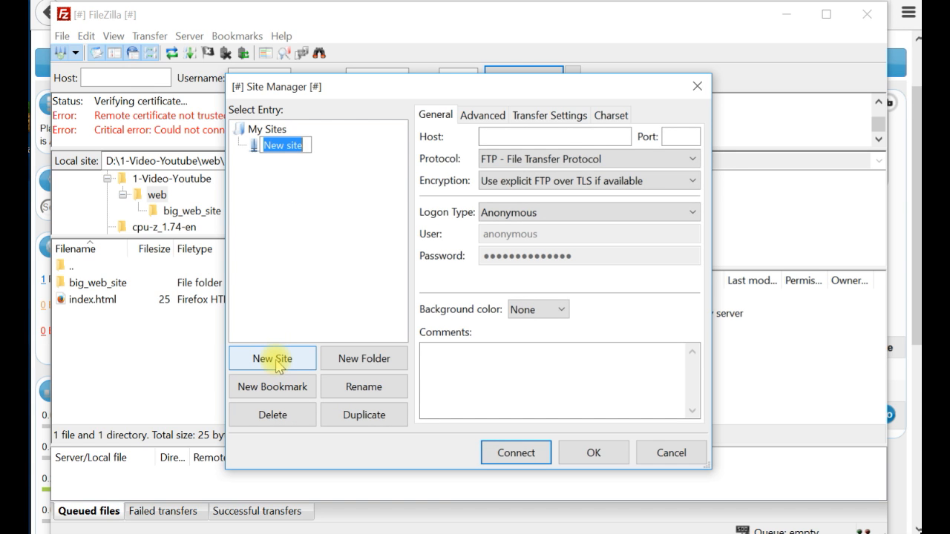
text(learn-how-t)
key(BackSpace)
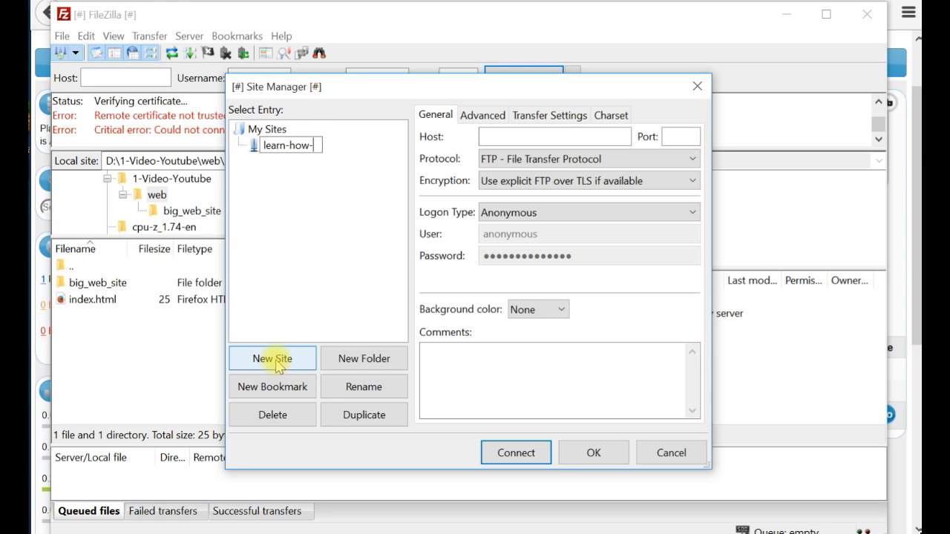
text(to-do)
key(Return)
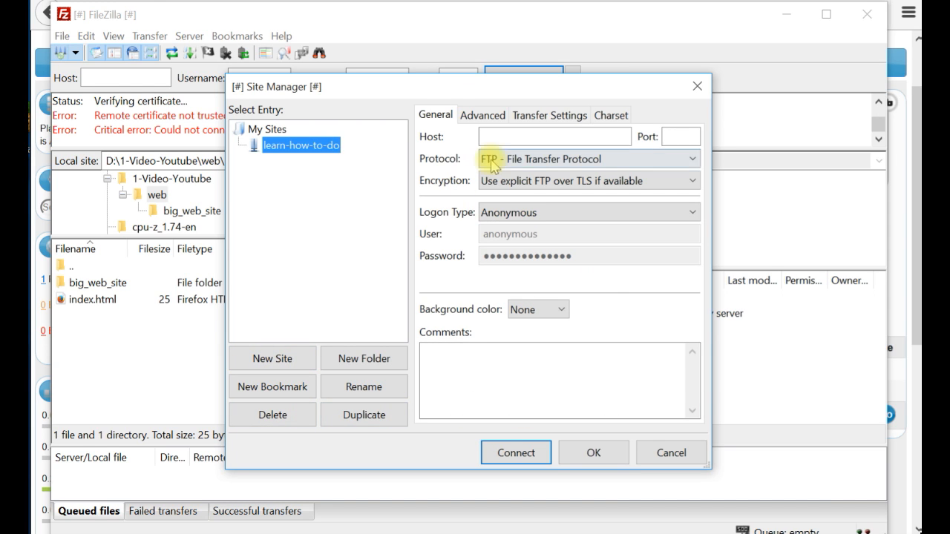
Set host learn-how-to-do.com, port 21 and encryption 'Require explicit FTP over TLS'
click(562, 135)
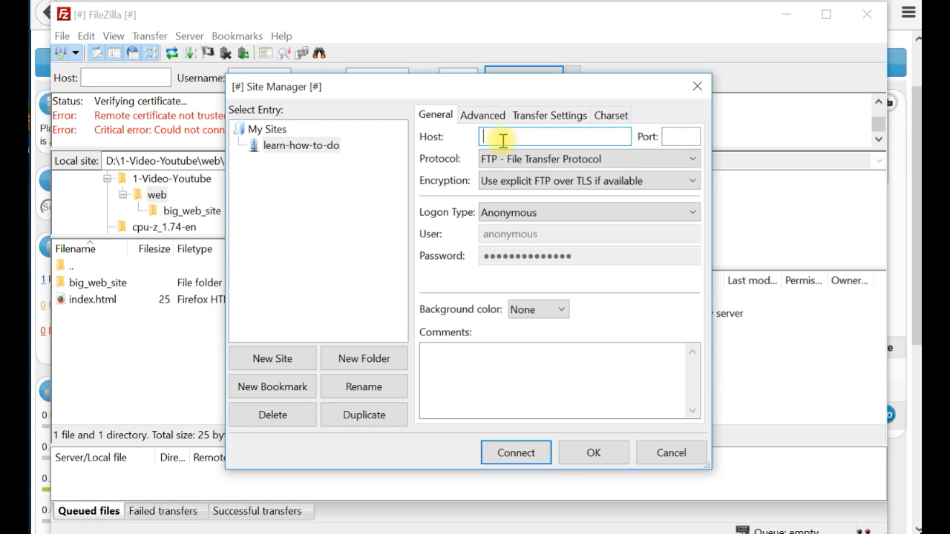
text(learn-how-)
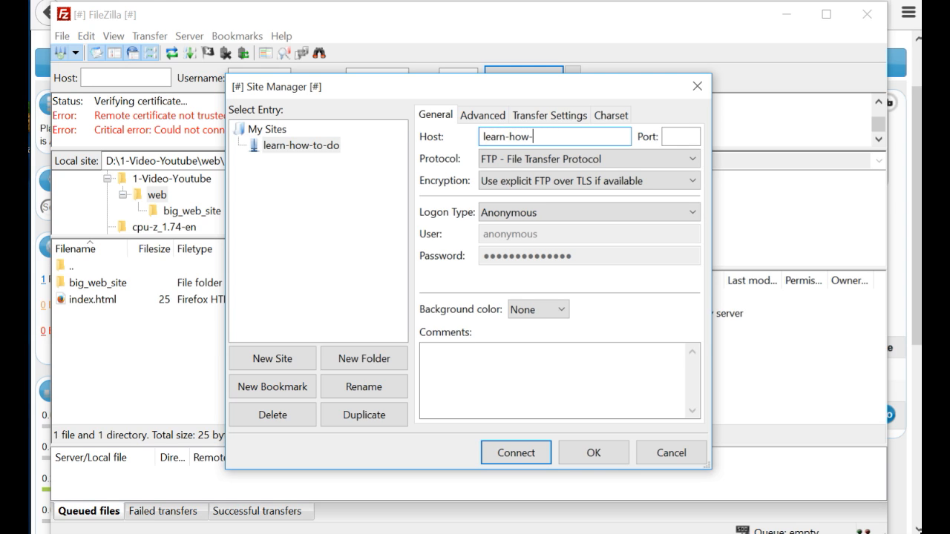
text(to-do.com)
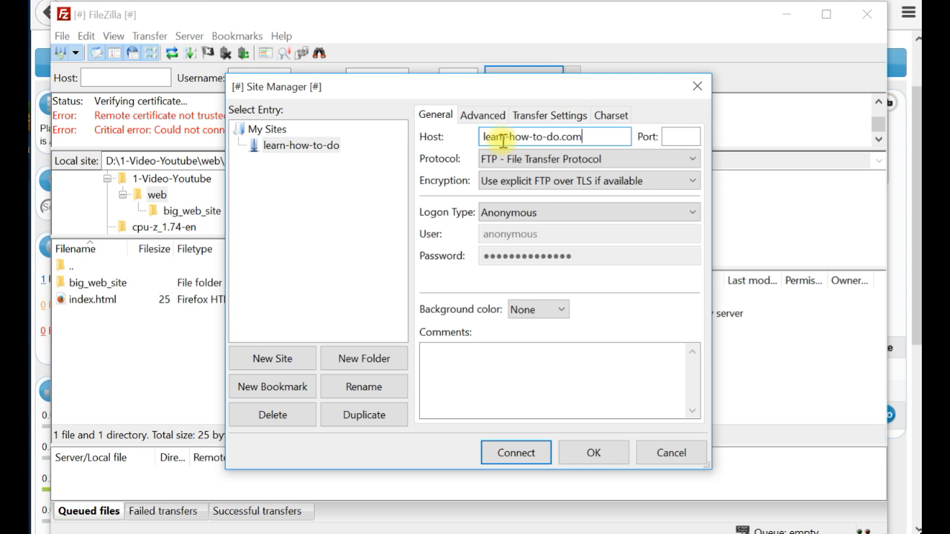
click(673, 139)
text(21)
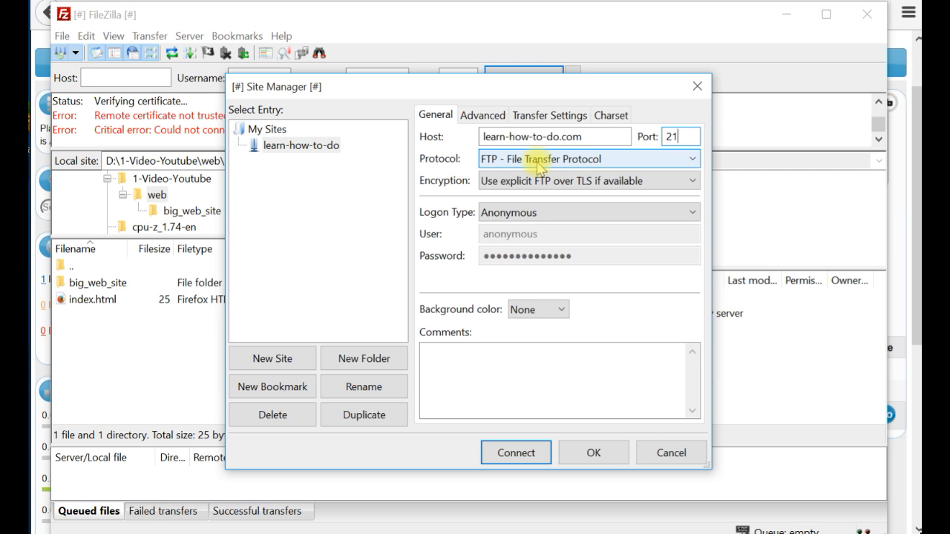
click(542, 181)
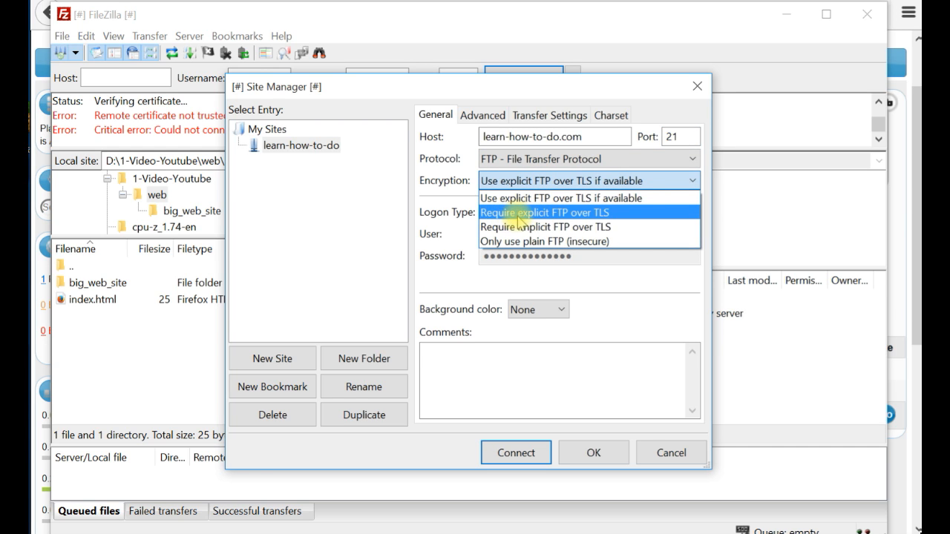
click(559, 214)
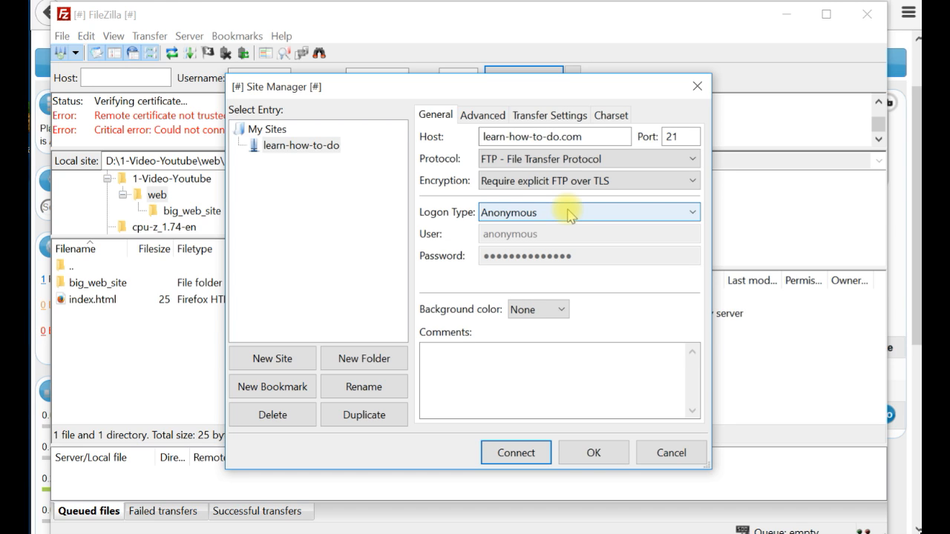
click(538, 213)
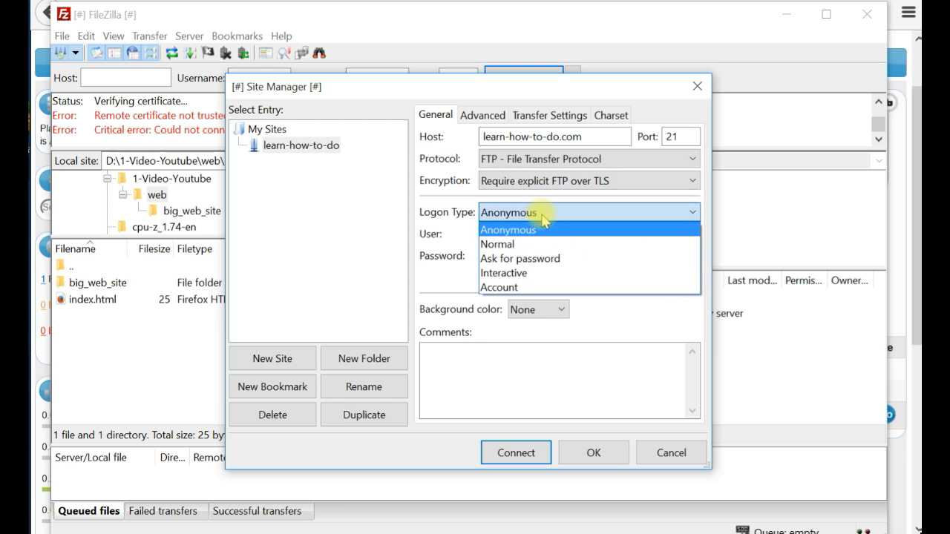
Use Normal logon, paste the new FTP account's username as User, and enter its password
click(523, 244)
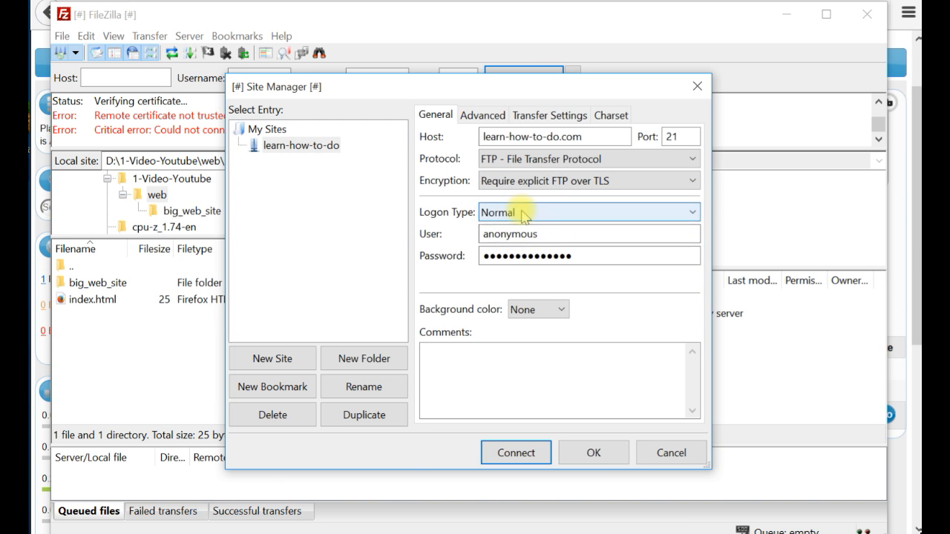
key(Tab)
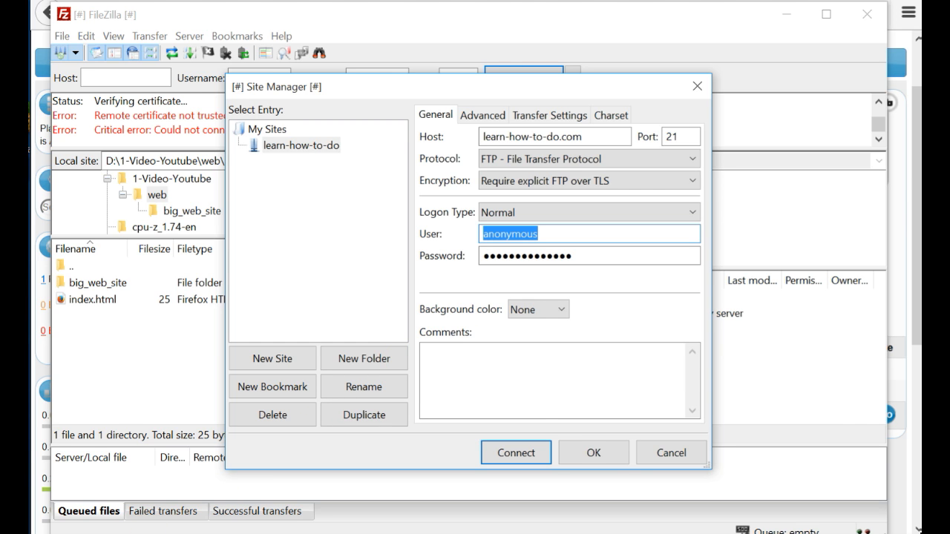
click(31, 422)
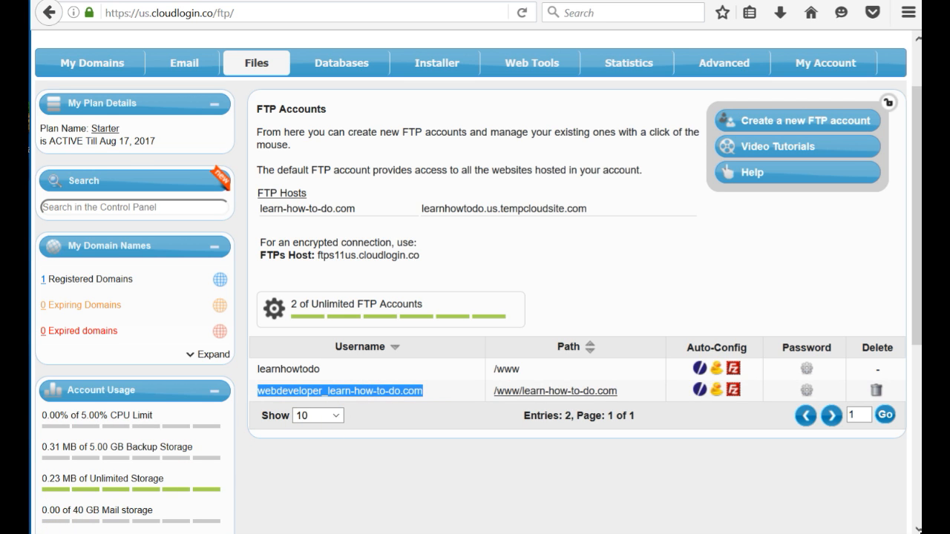
click(121, 531)
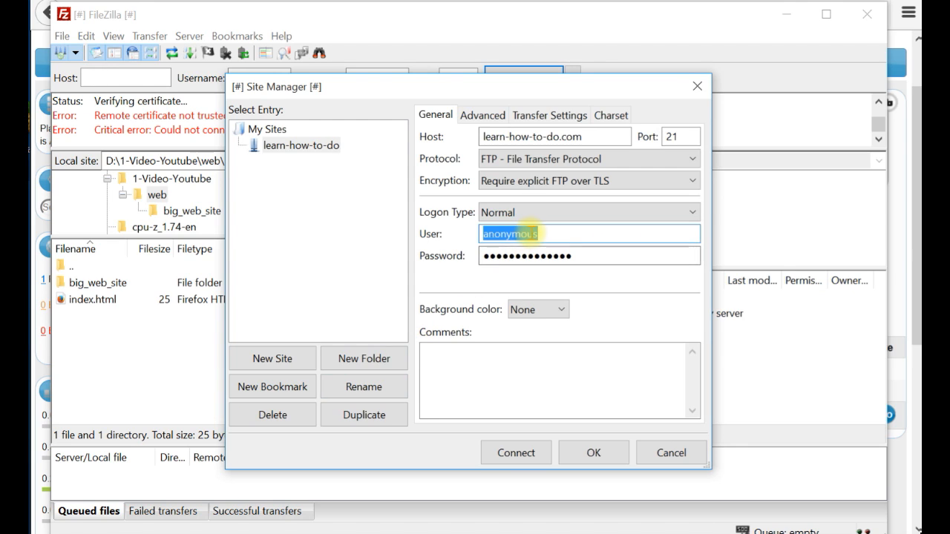
text(webdeveloper_learn-how-to-do.com)
double_click(589, 256)
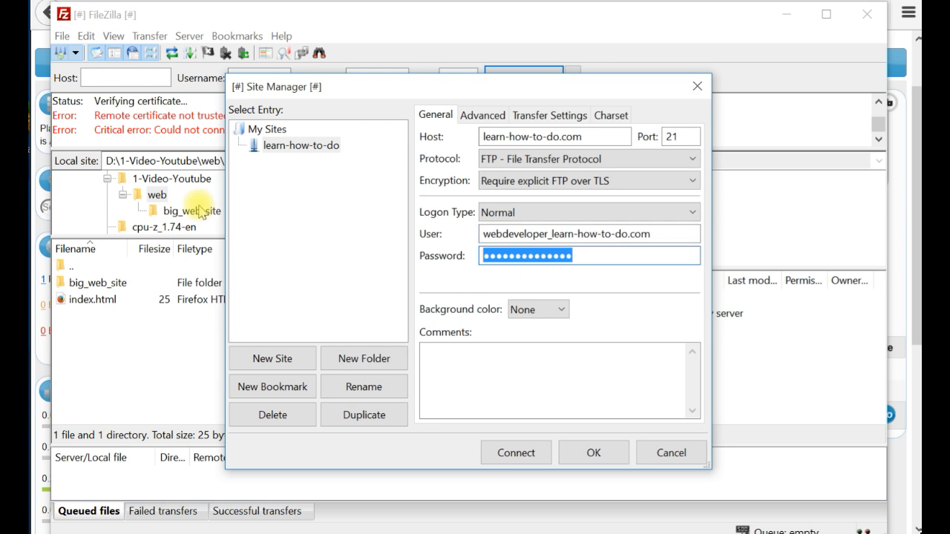
text(••)
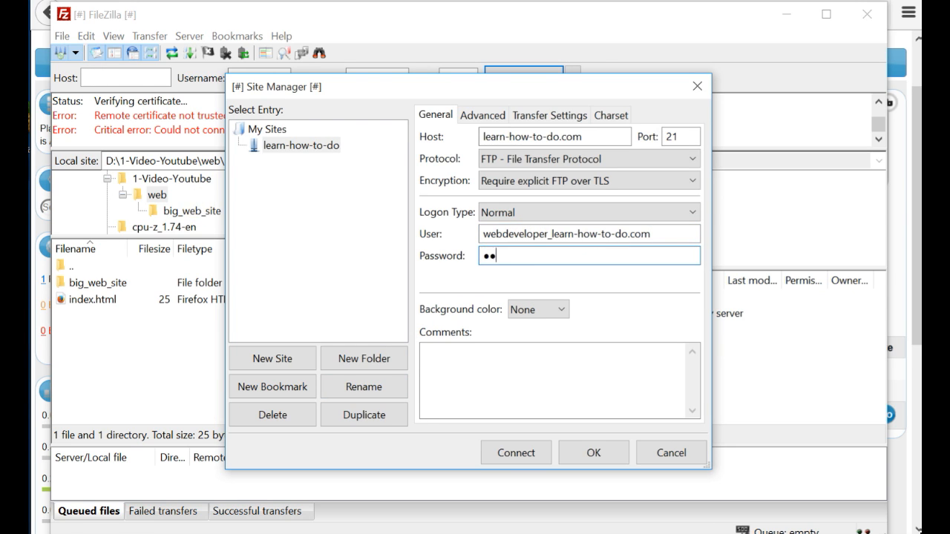
text(•••••••)
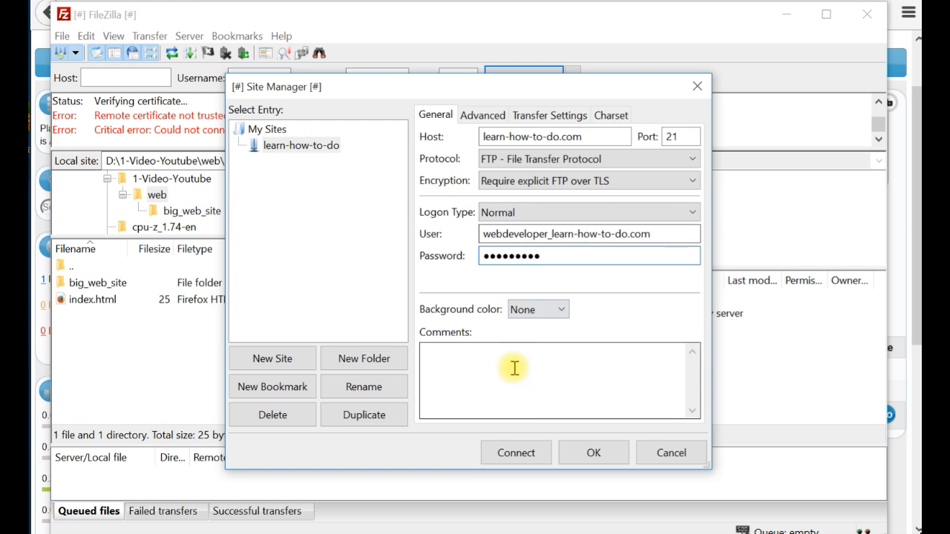
Save the site, connect to learn-how-to-do from the saved-sites list, and trust the certificate
click(594, 453)
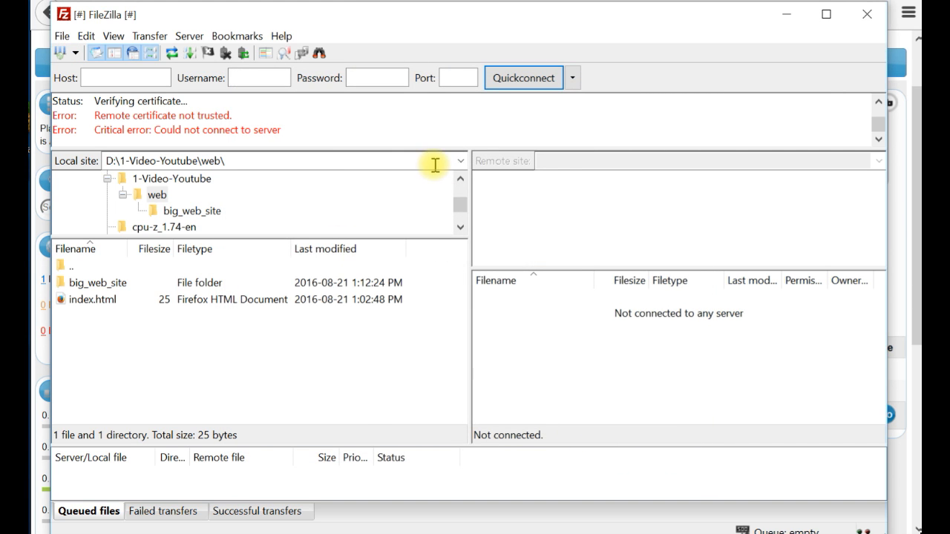
click(75, 53)
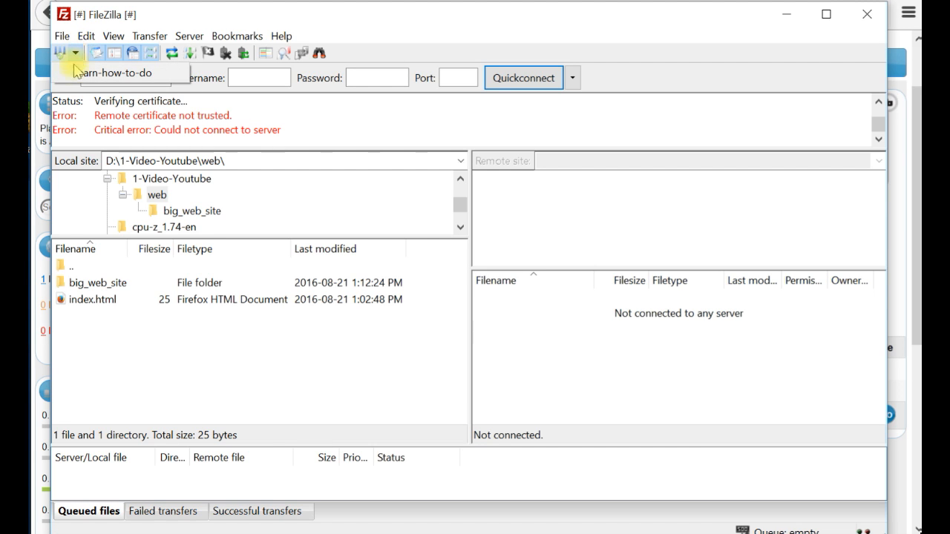
click(123, 75)
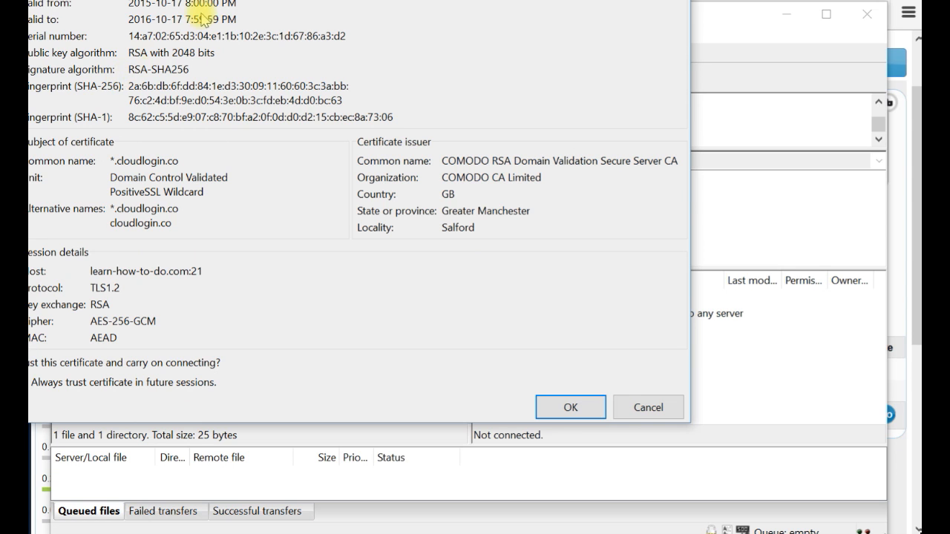
drag(242, 0, 335, 4)
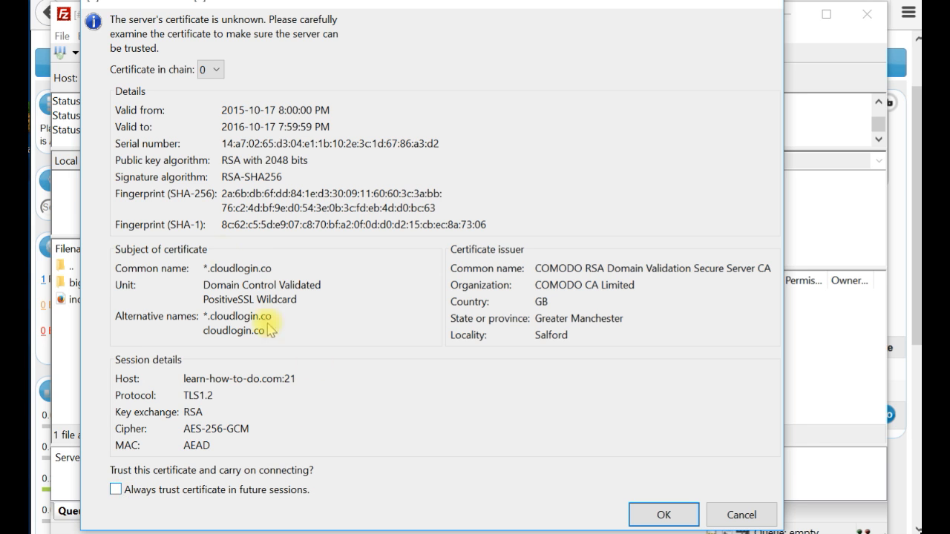
click(663, 515)
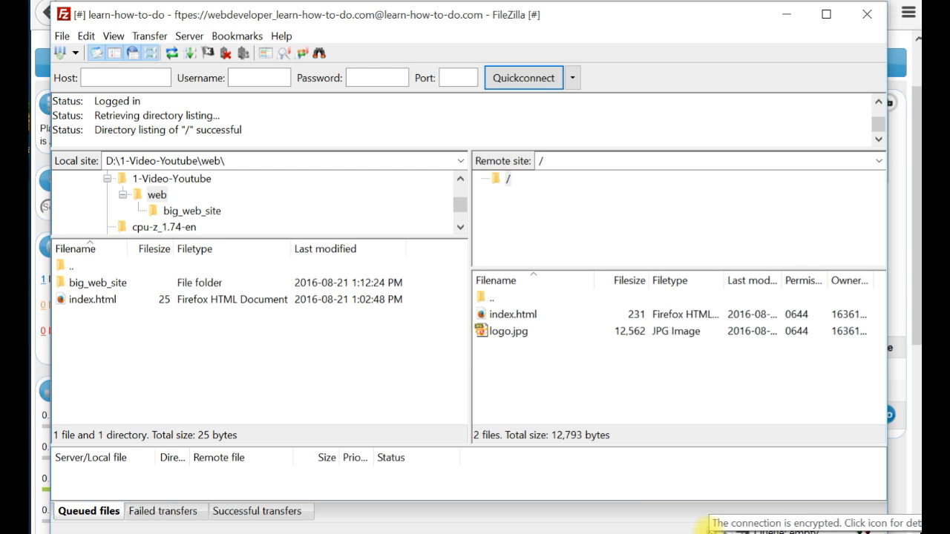
click(512, 315)
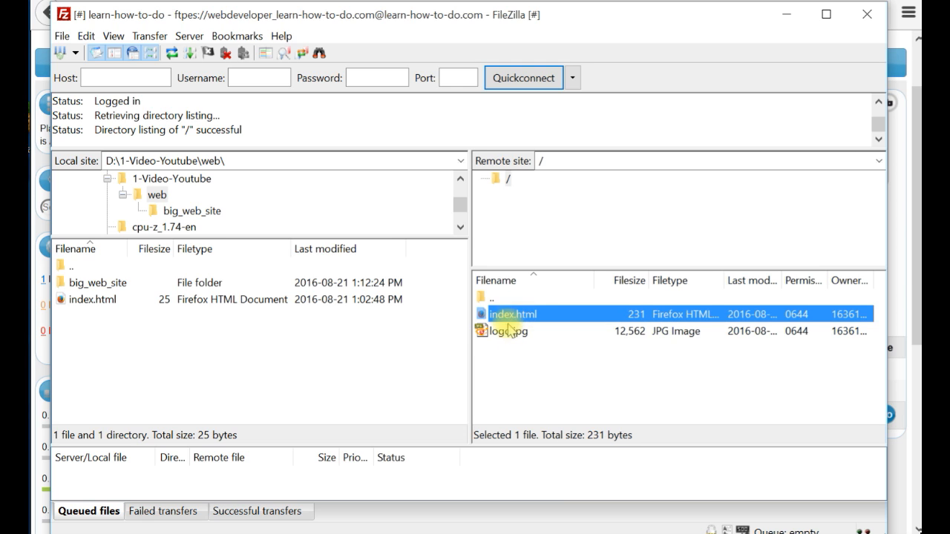
click(509, 332)
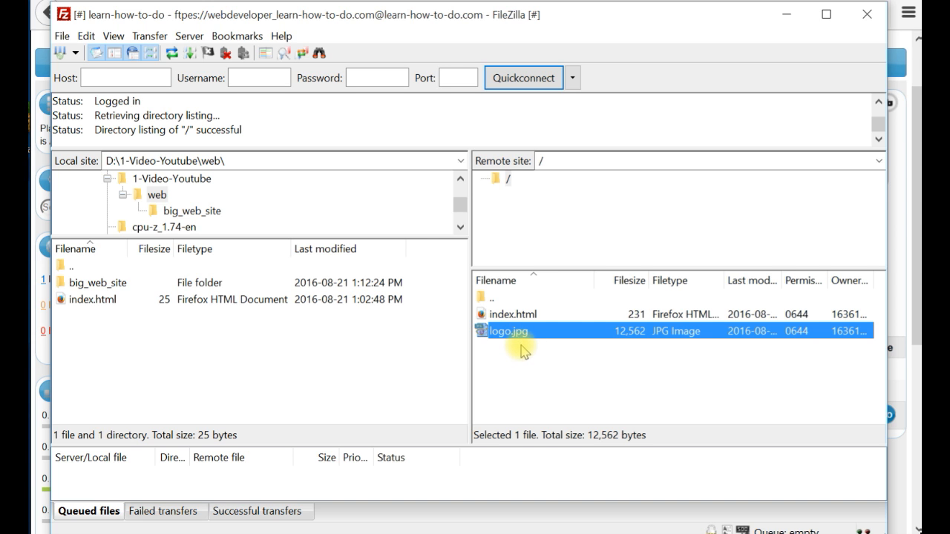
click(56, 533)
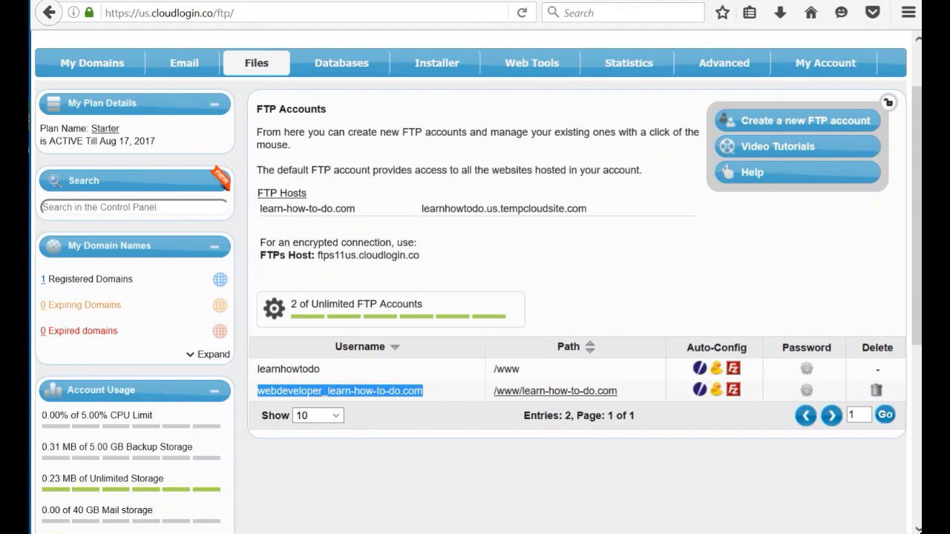
mouse_move(260, 65)
click(268, 97)
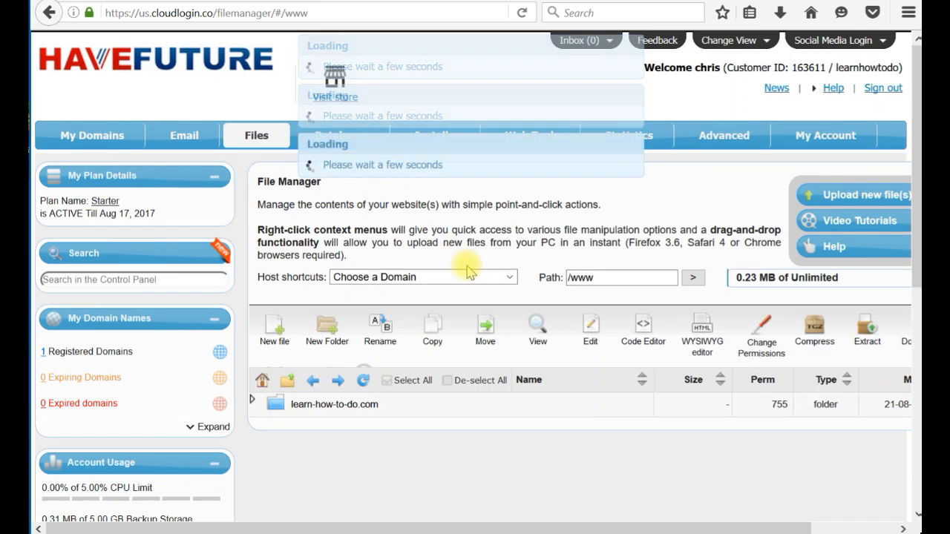
click(255, 403)
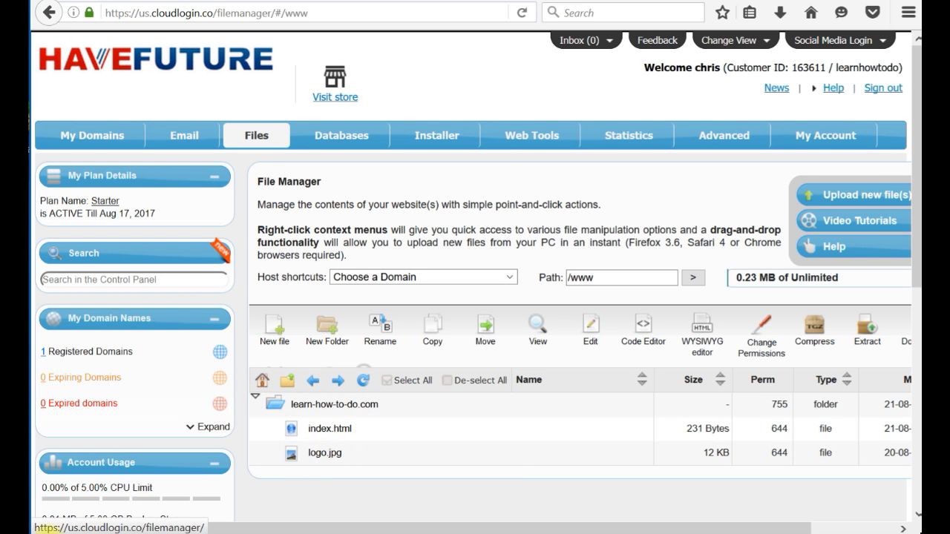
key(alt+Tab)
click(524, 337)
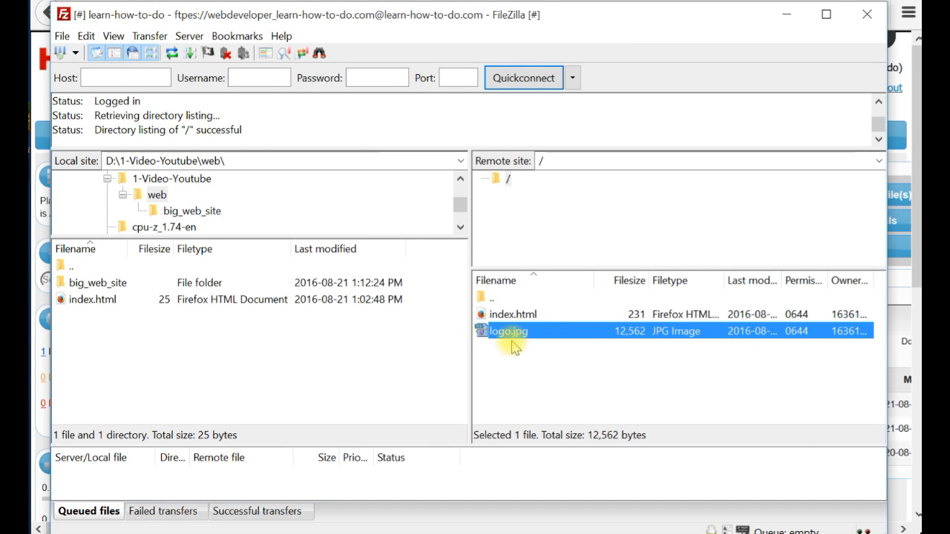
Rename the remote logo.jpg to logo-12.jpg
click(512, 332)
text(-12)
key(Return)
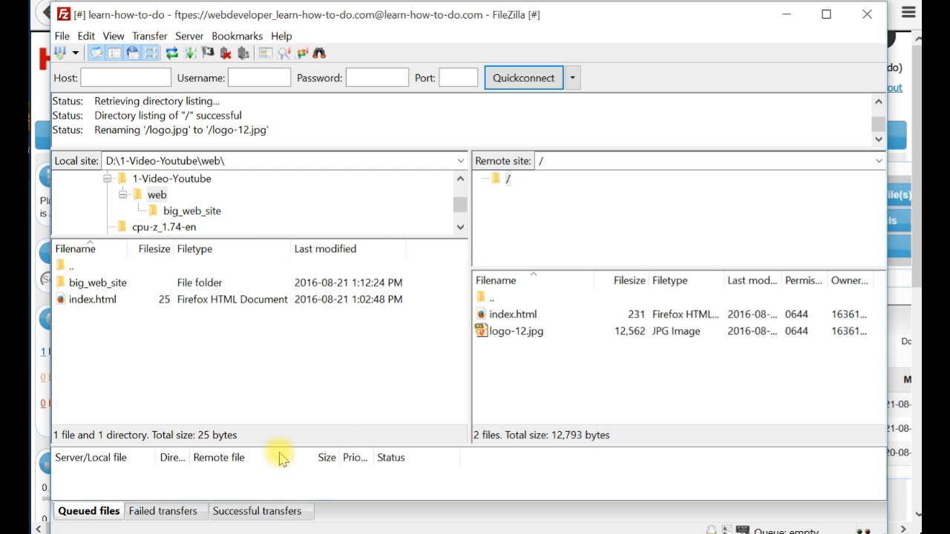
Reload the HaveFuture File Manager to verify logo-12.jpg, then return to FileZilla
key(alt+Tab)
click(384, 479)
right_click(384, 478)
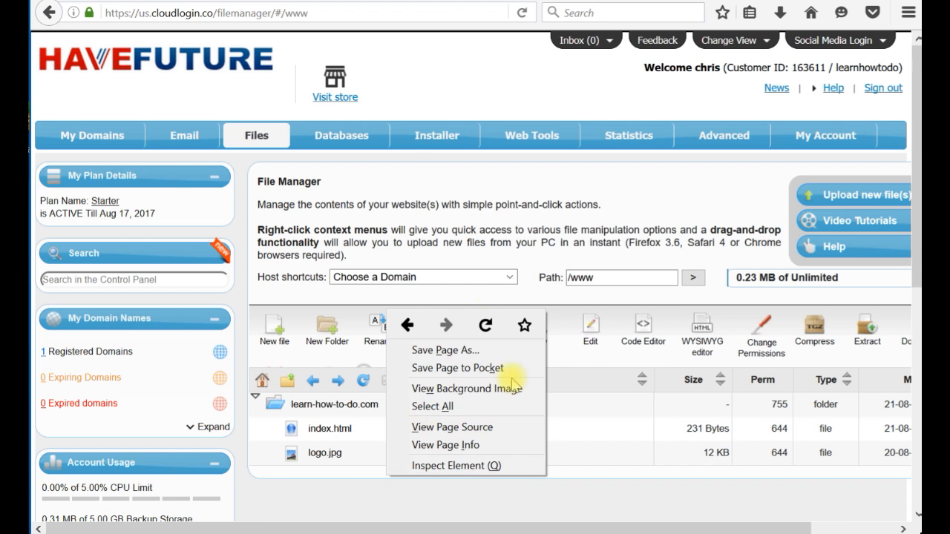
click(522, 13)
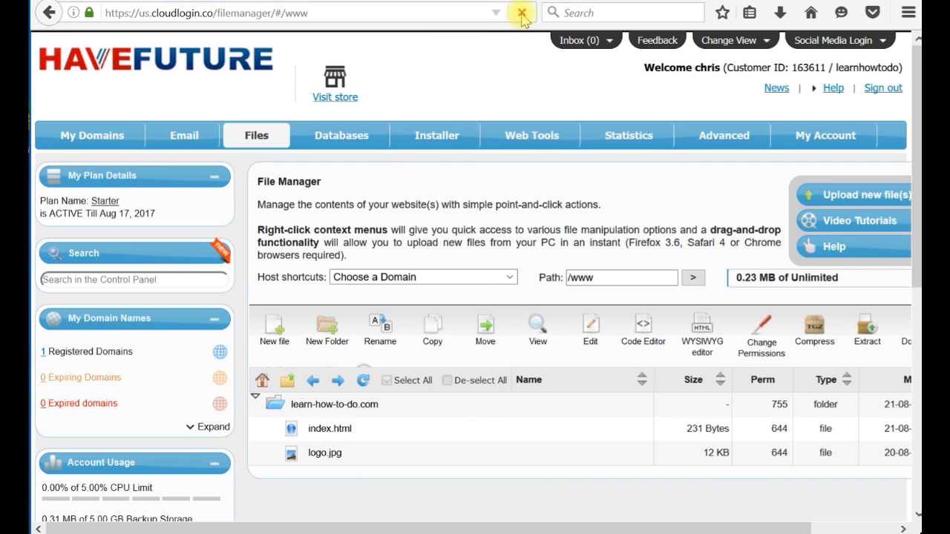
mouse_move(436, 135)
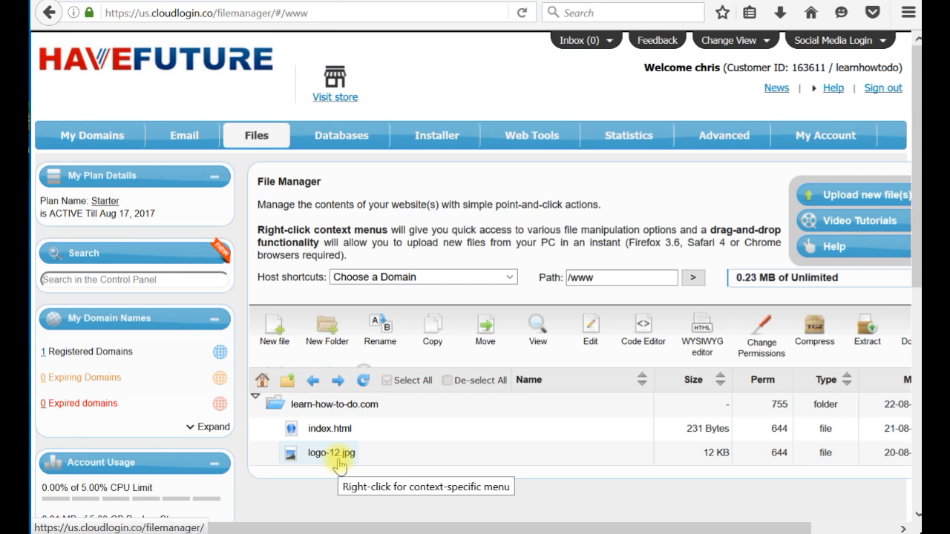
key(alt+Tab)
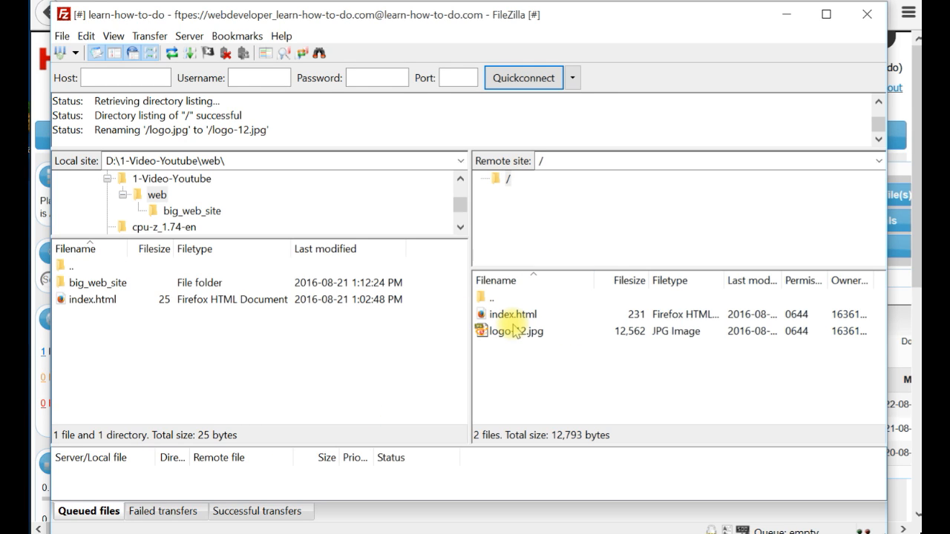
Upload logo.jpg from the local big_web_site folder to the server root beside logo-12.jpg
click(100, 283)
click(93, 299)
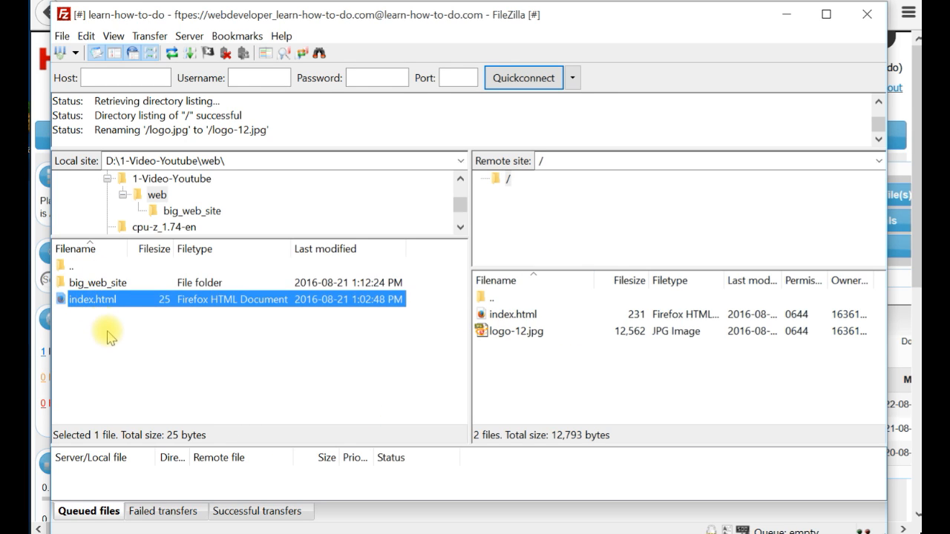
click(495, 315)
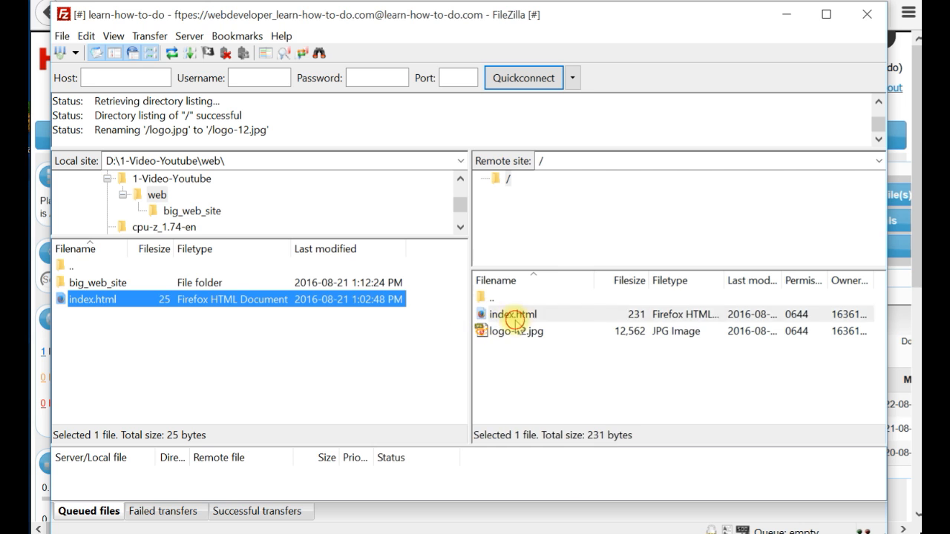
click(509, 332)
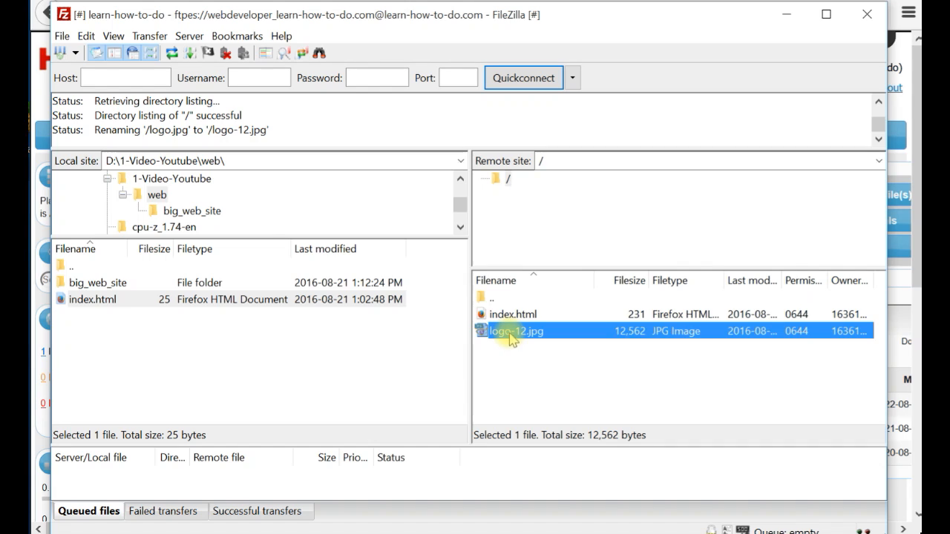
click(545, 375)
click(553, 373)
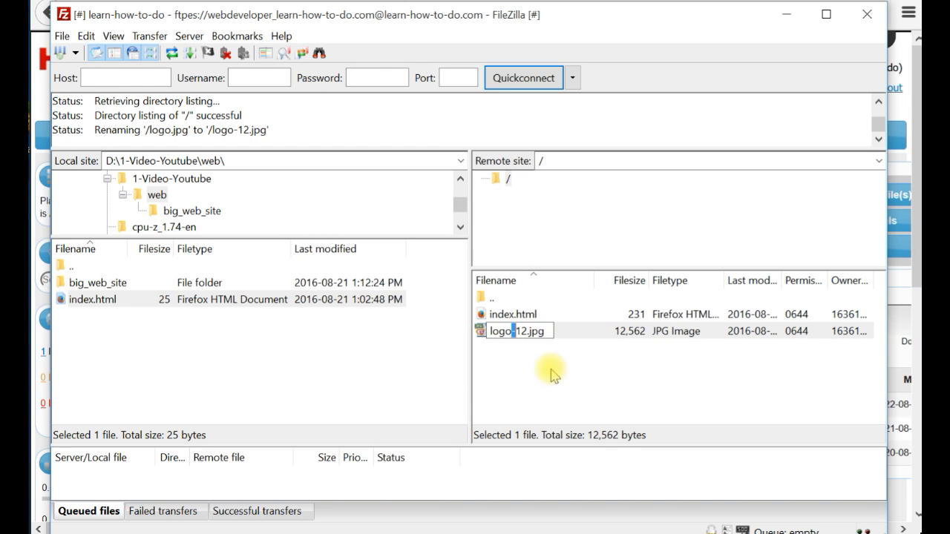
click(527, 350)
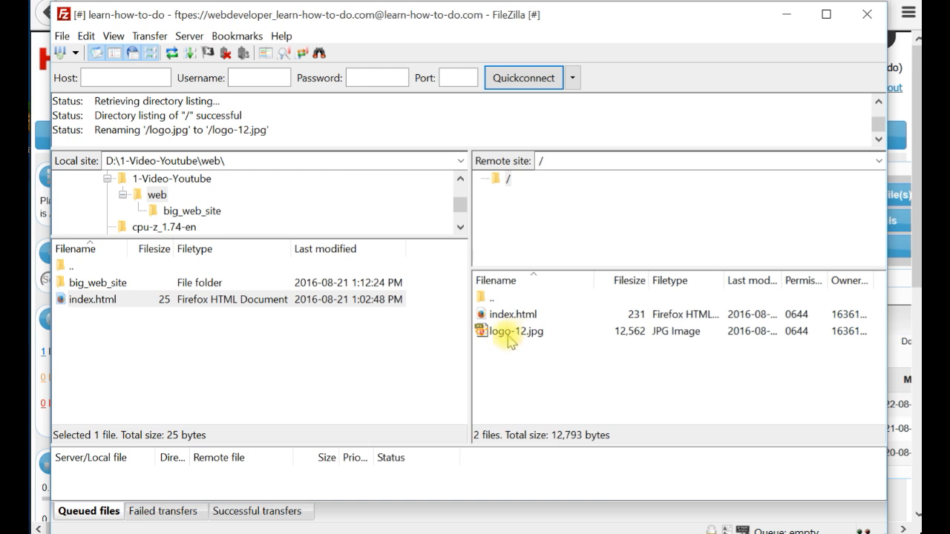
double_click(99, 288)
drag(83, 318, 513, 382)
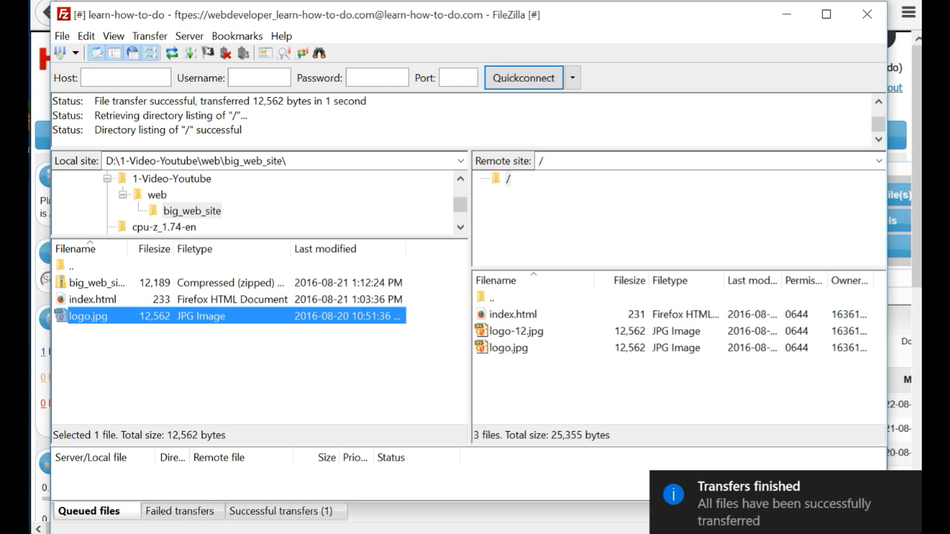
click(504, 349)
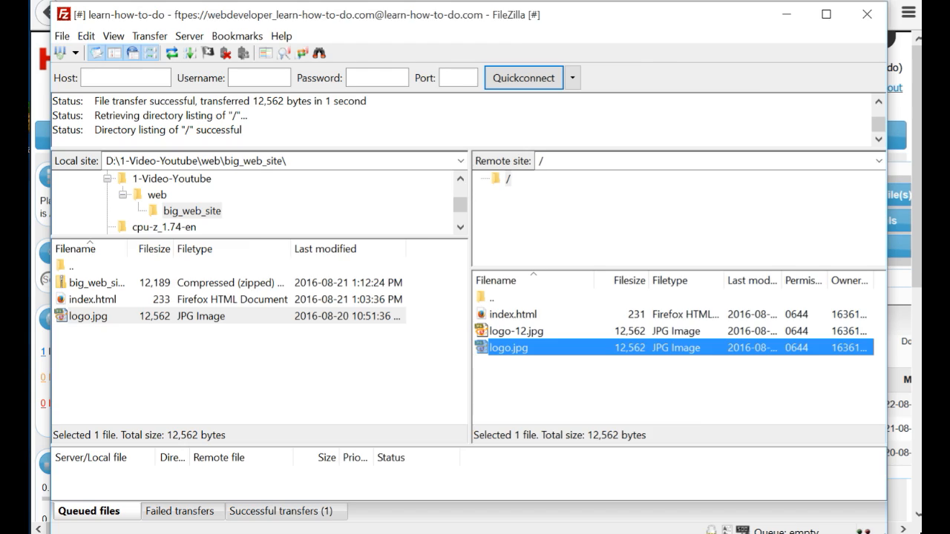
key(alt+Tab)
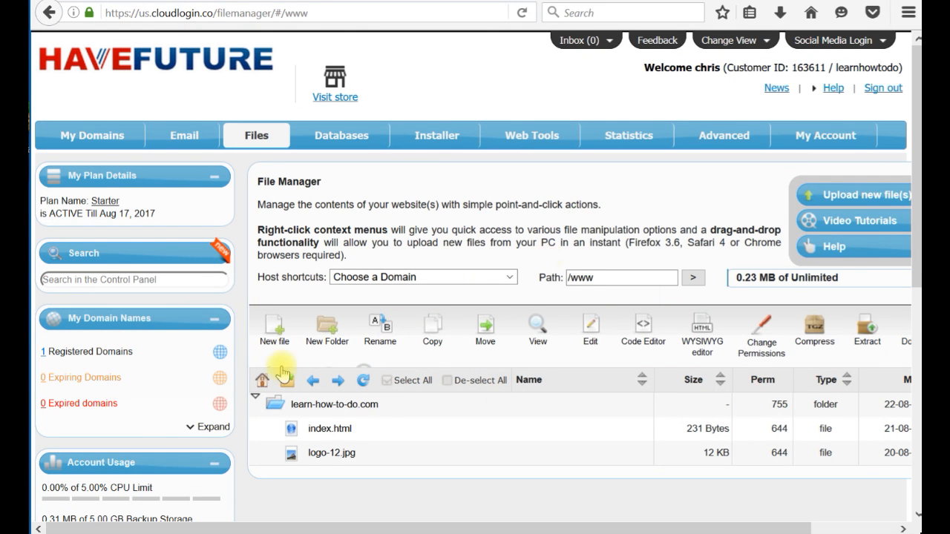